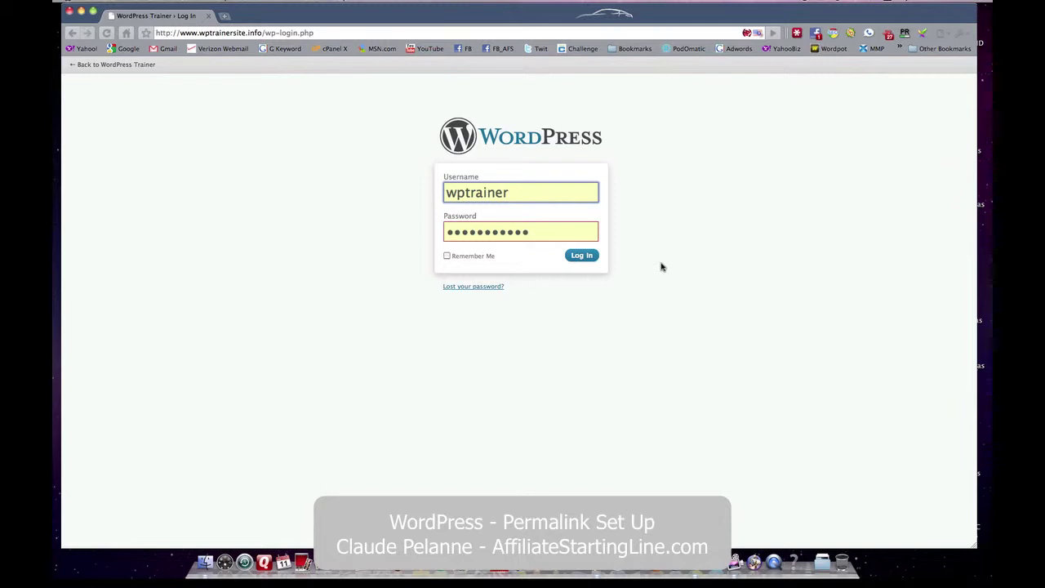
Step: Log in to the site admin with the prefilled credentials, view the public front page, and return to the dashboard
left_click(595, 260)
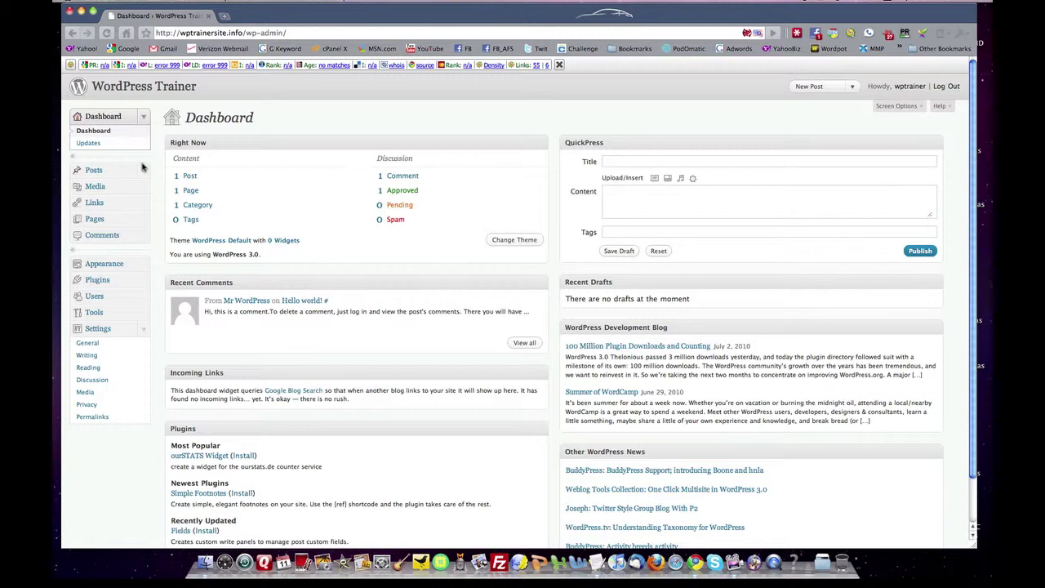
left_click(134, 88)
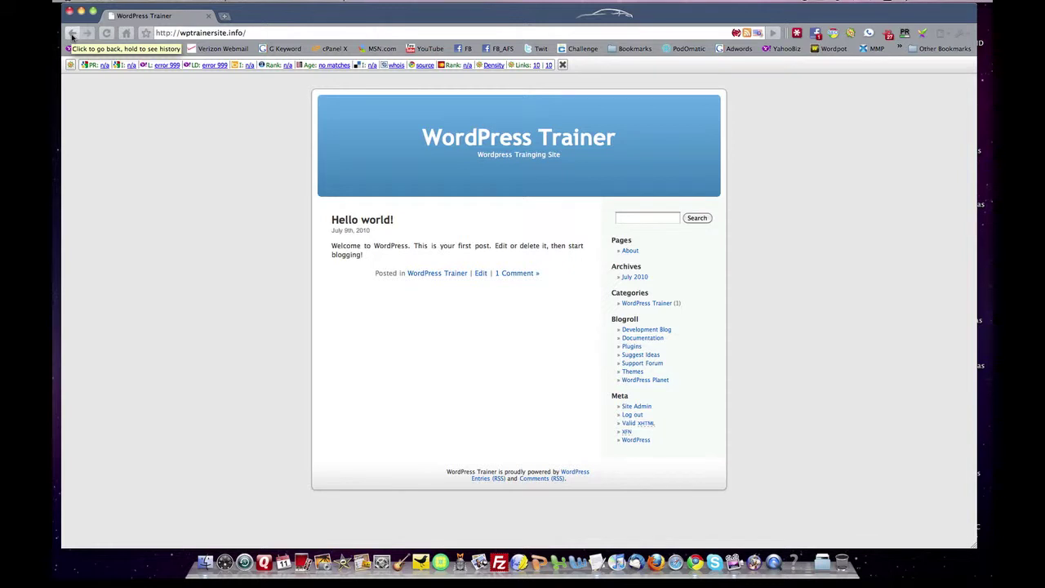
left_click(72, 33)
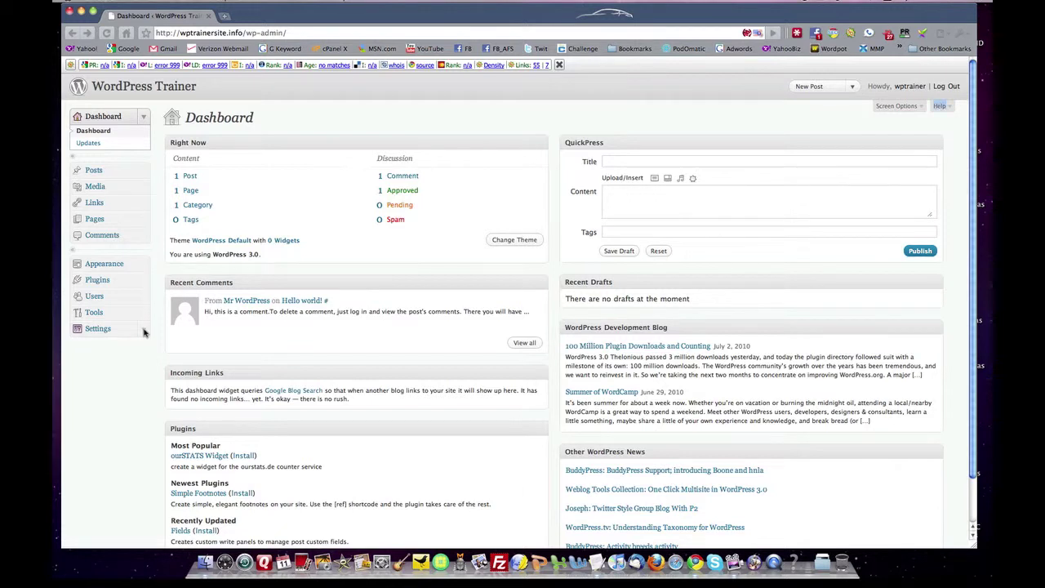
Step: Go through the General, Writing and Reading settings, saving the General and Reading ones
left_click(88, 344)
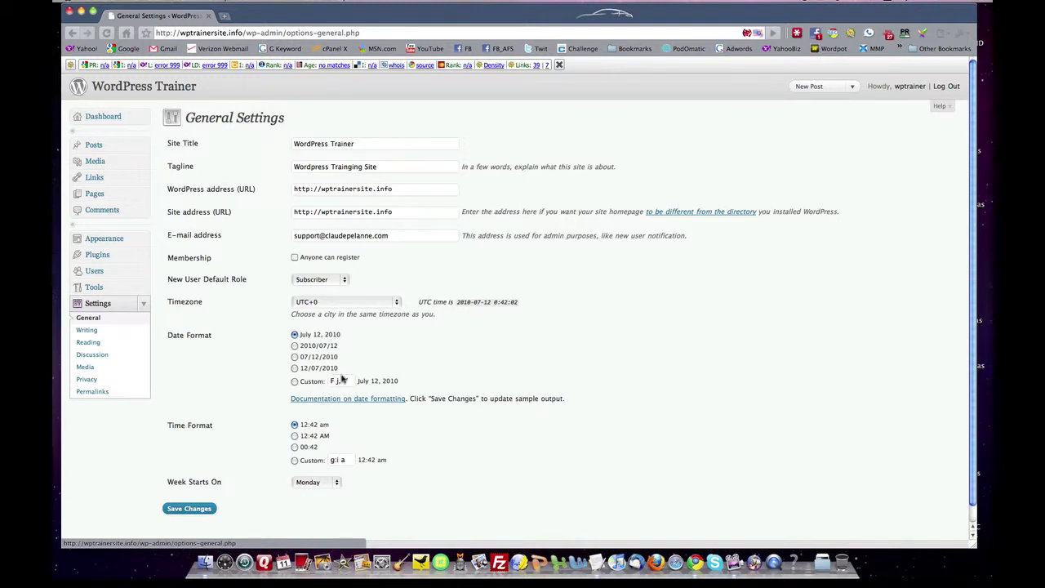
left_click(190, 510)
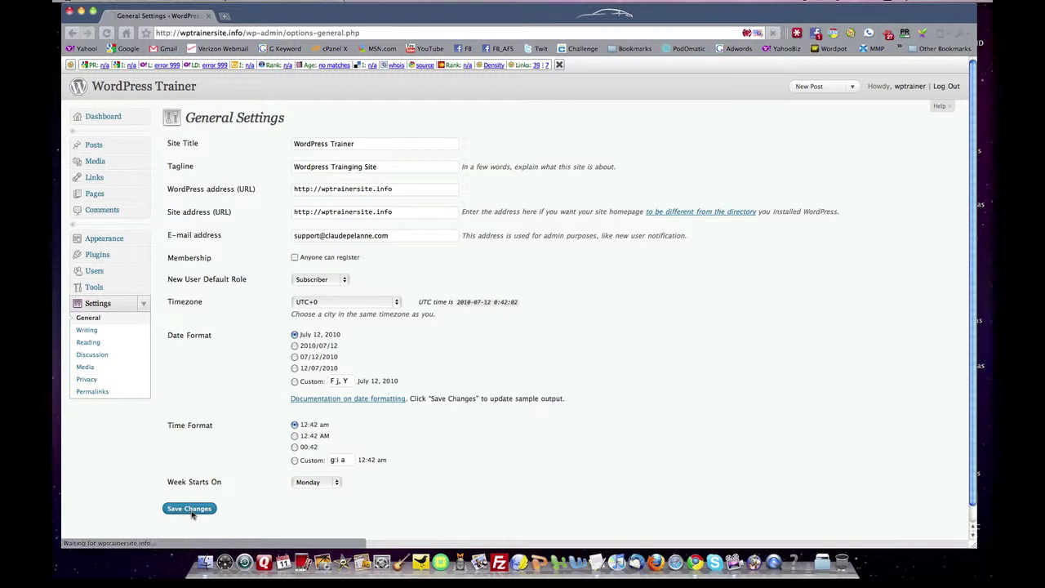
left_click(86, 331)
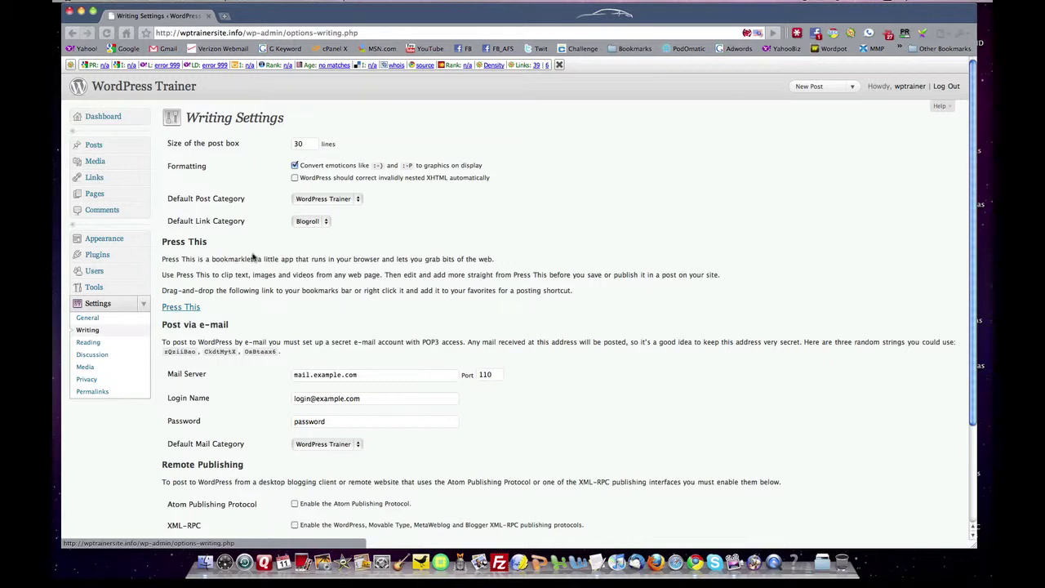
left_click(86, 342)
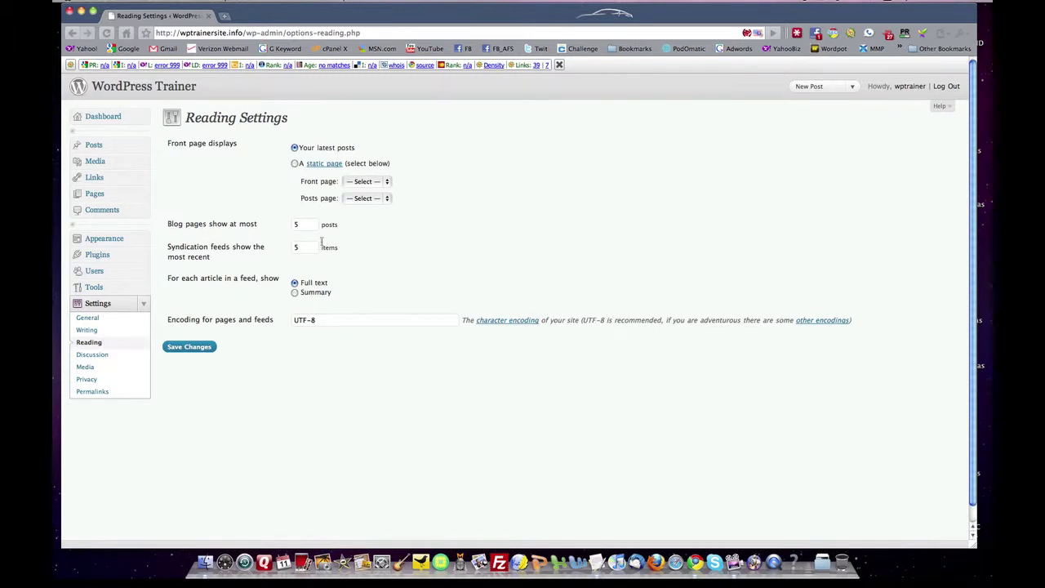
left_click(181, 349)
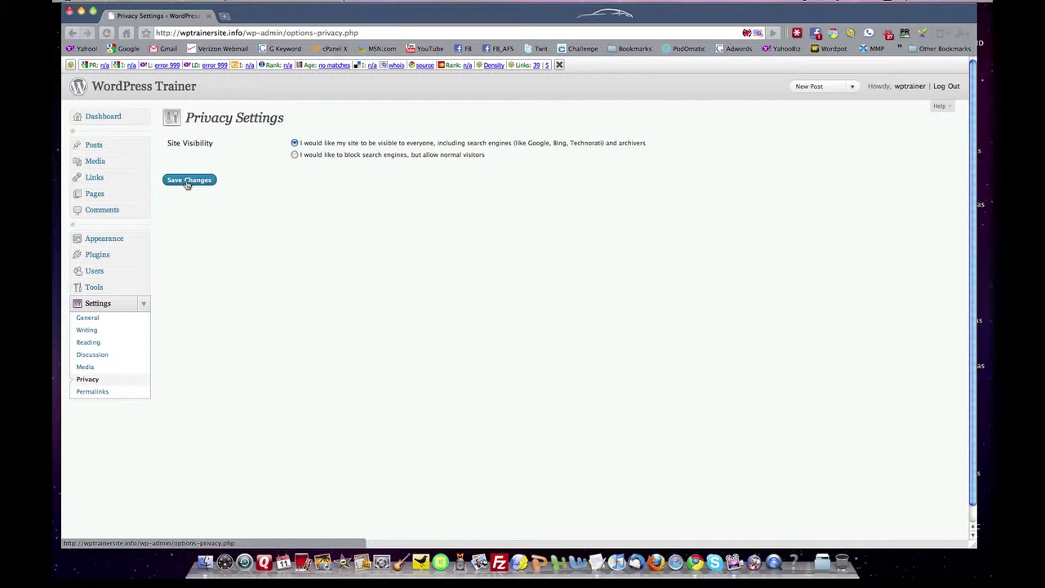
Step: In the privacy settings, make the site visible to everyone, including search engines and archivers, and save the change
left_click(295, 156)
right_click(295, 145)
left_click(295, 145)
left_click(295, 144)
left_click(190, 180)
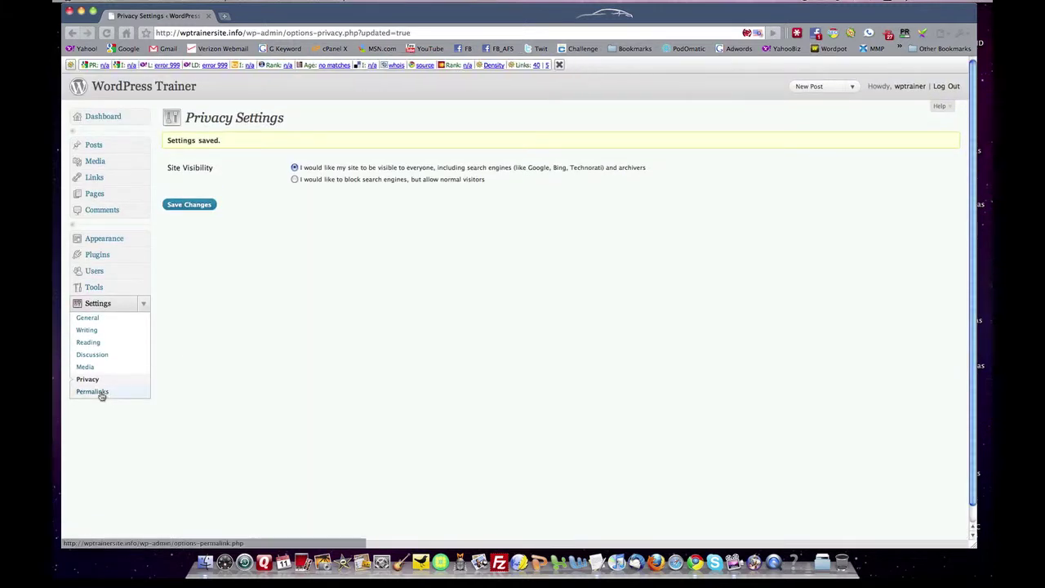
Step: Check the permalink settings, then open the "Hello world!" post for editing and view it to examine its URL
left_click(101, 393)
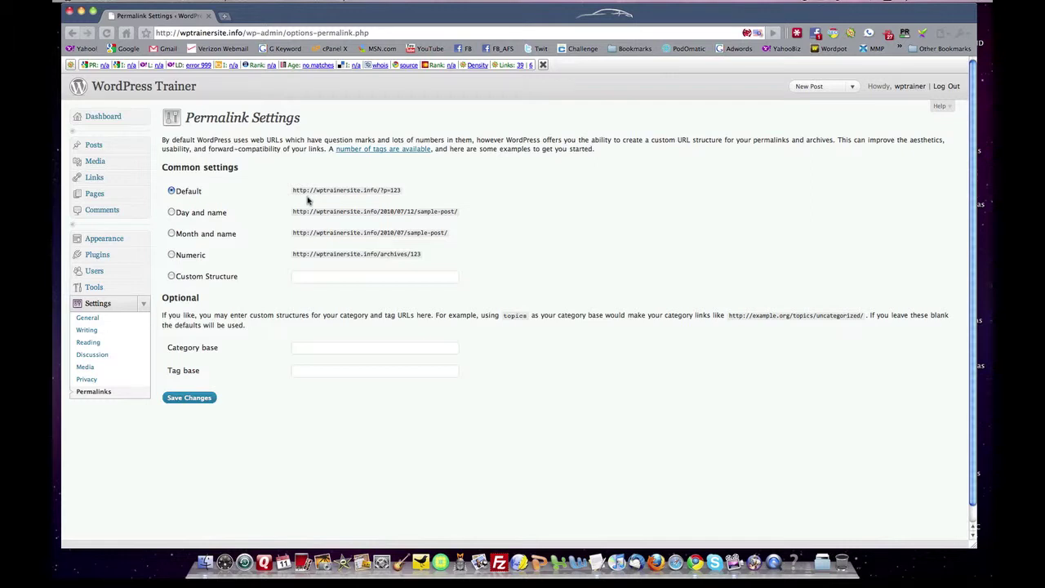
left_click(95, 146)
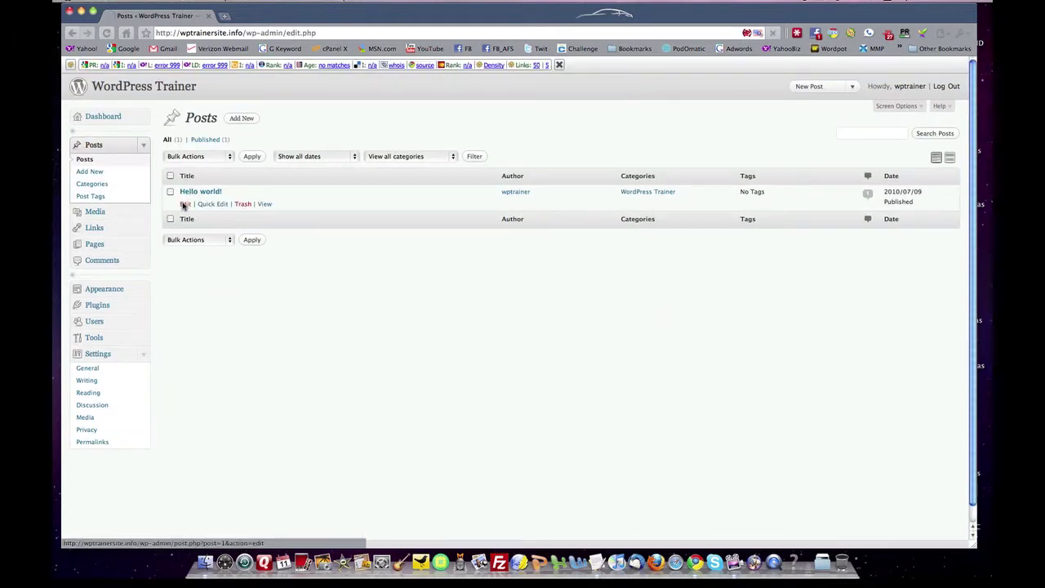
left_click(184, 205)
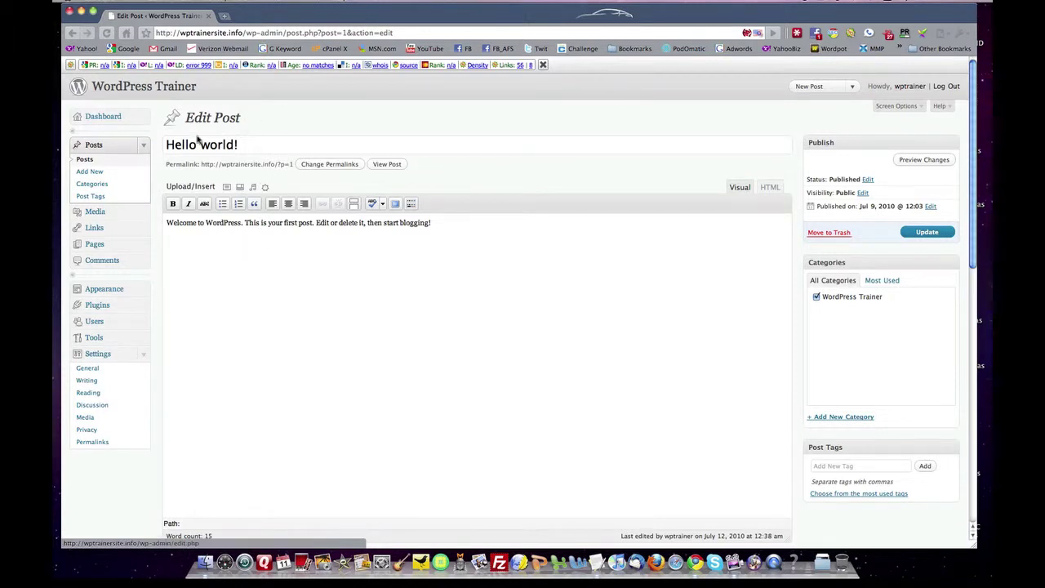
left_click(388, 165)
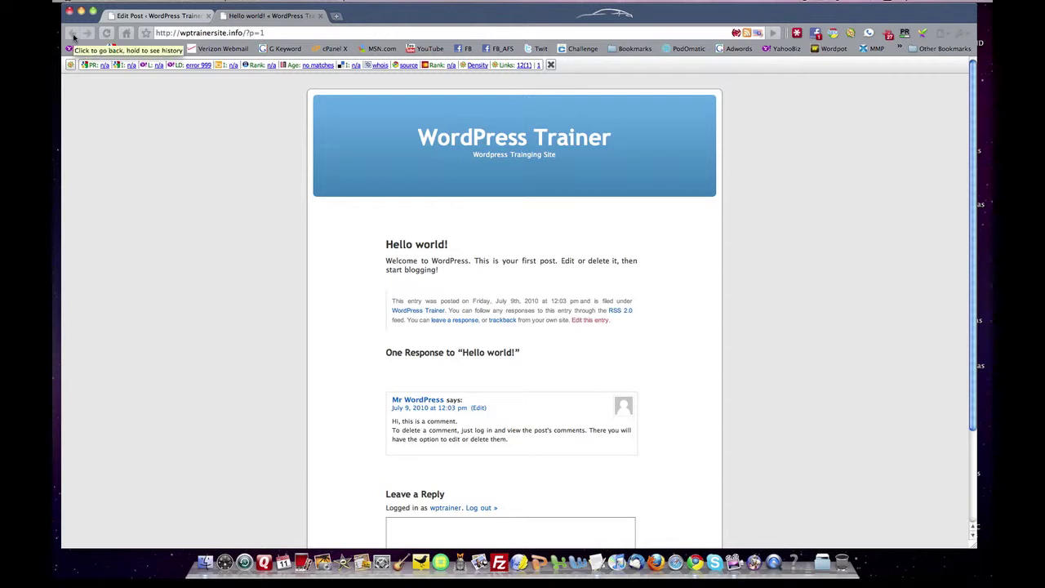
left_click(139, 17)
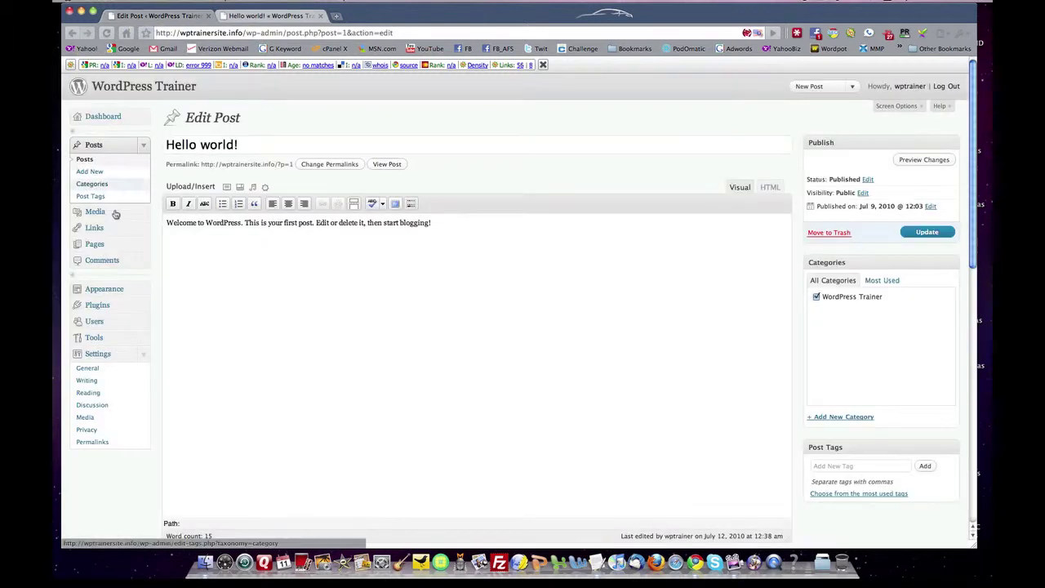
Step: Set the site's permalinks to the custom structure /%postname%/.php and save the change
left_click(94, 443)
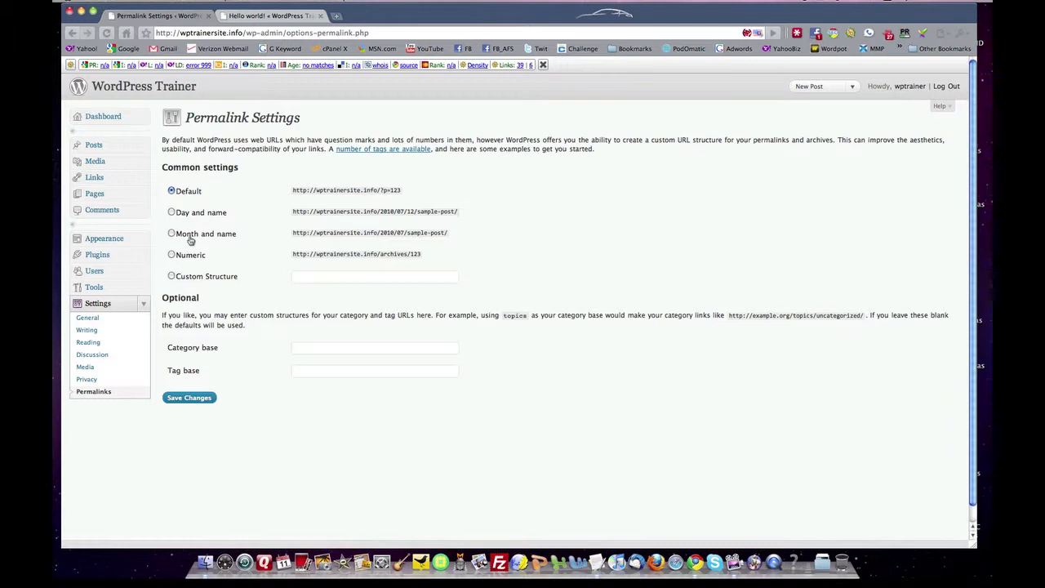
left_click(171, 277)
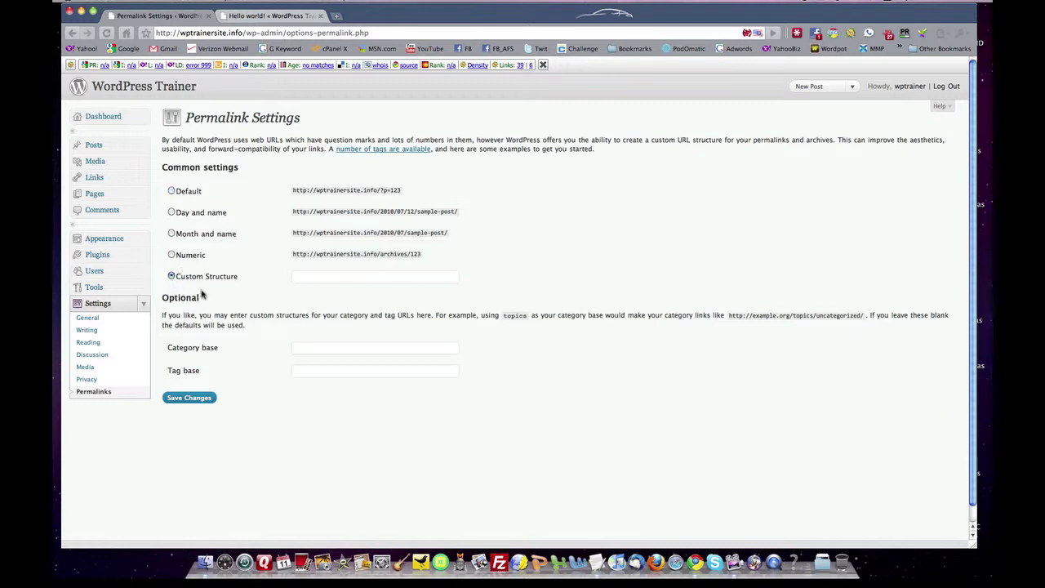
left_click(305, 280)
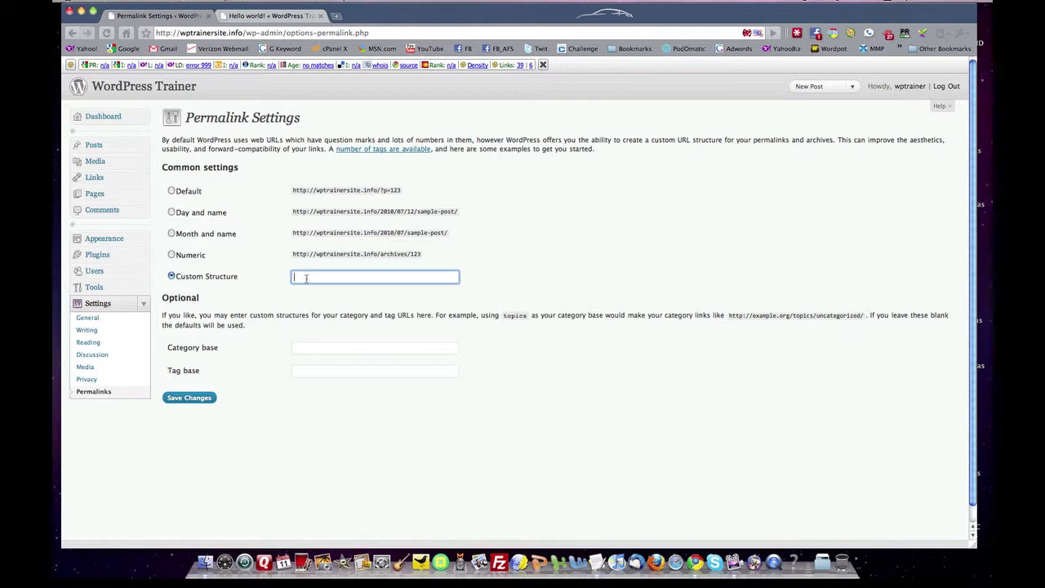
type("/%postname%/.php")
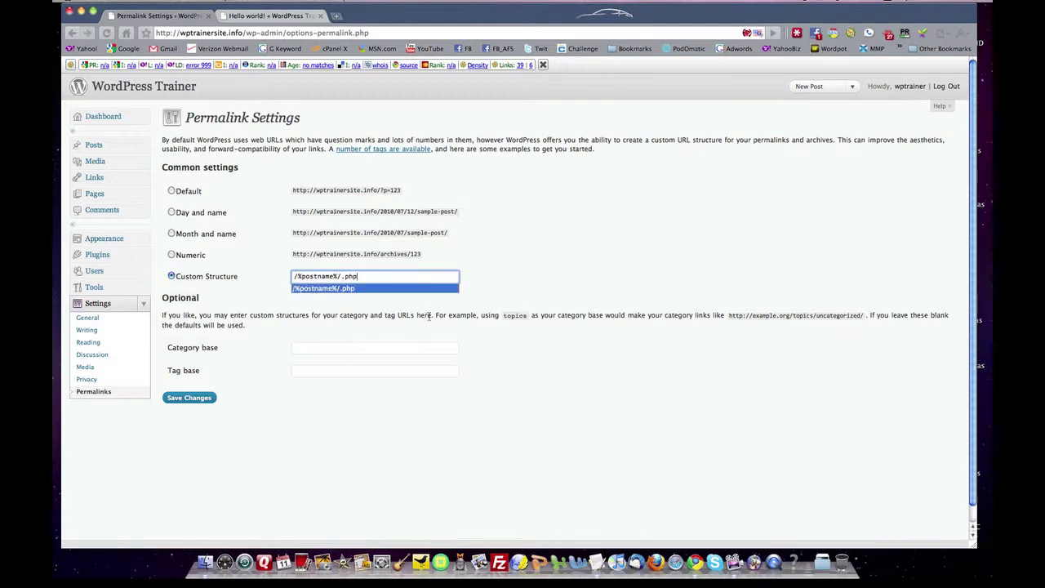
left_click(540, 279)
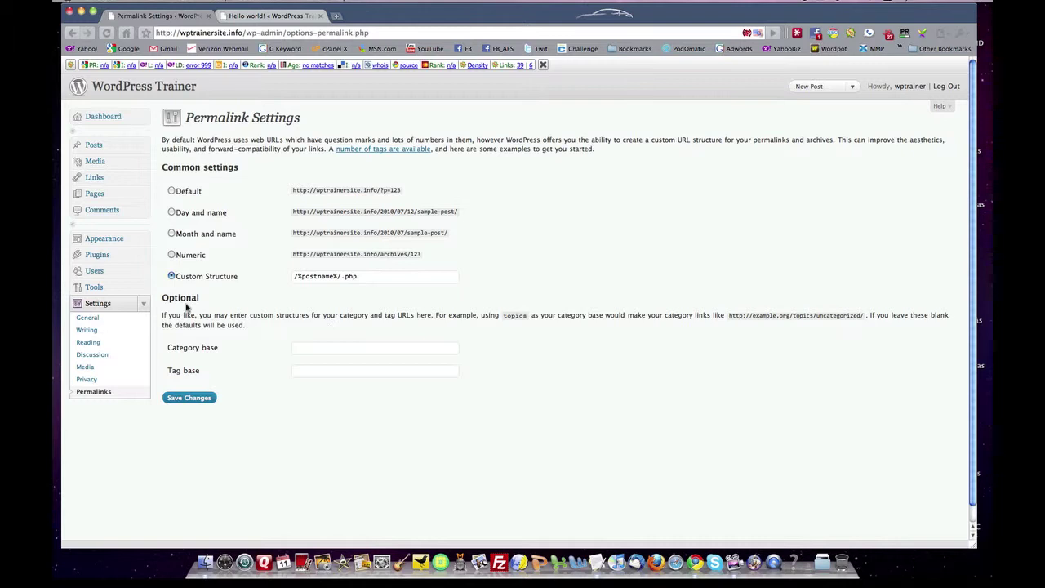
left_click(186, 403)
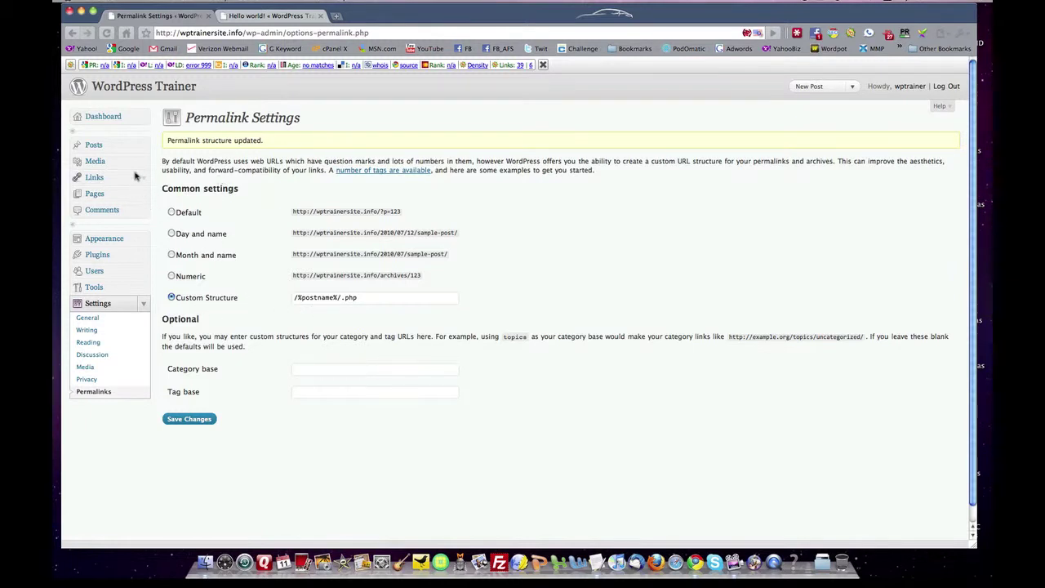
Step: Reopen the "Hello world!" post for editing and view the published post to check its URL under the custom structure
left_click(94, 146)
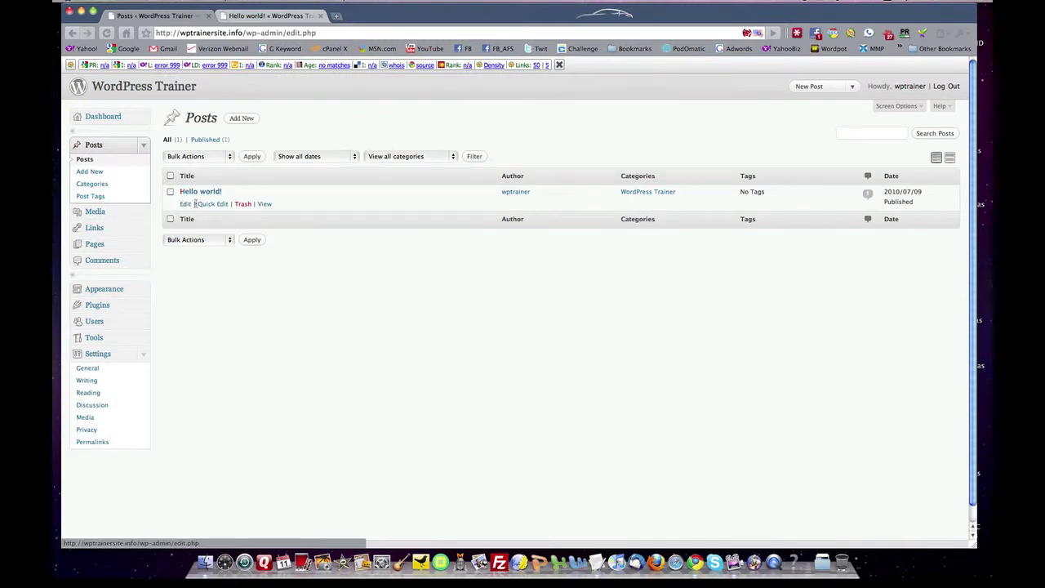
left_click(186, 204)
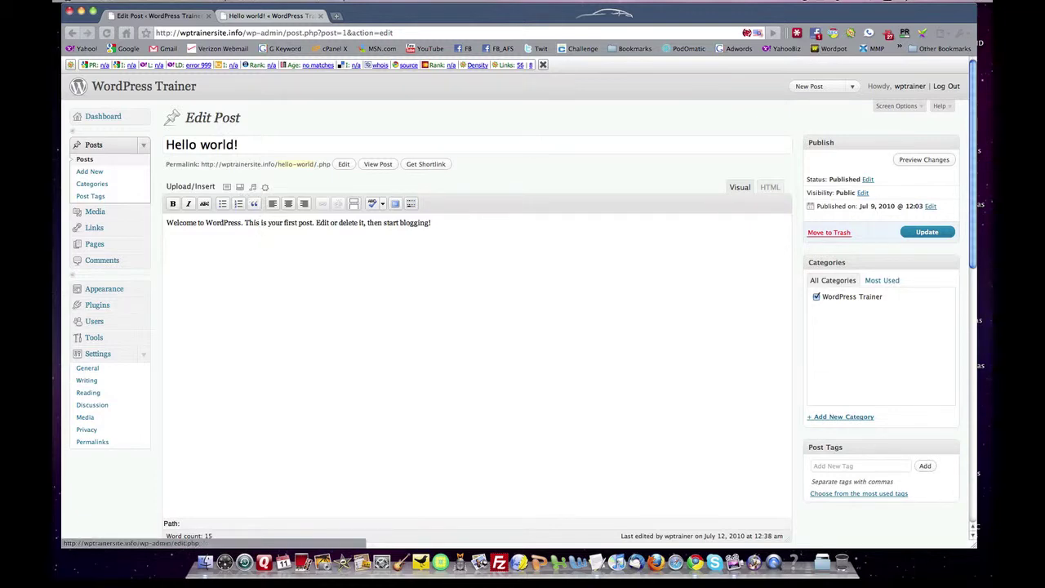
scroll(241, 194, "down", 10)
scroll(241, 195, "up", 10)
left_click(378, 164)
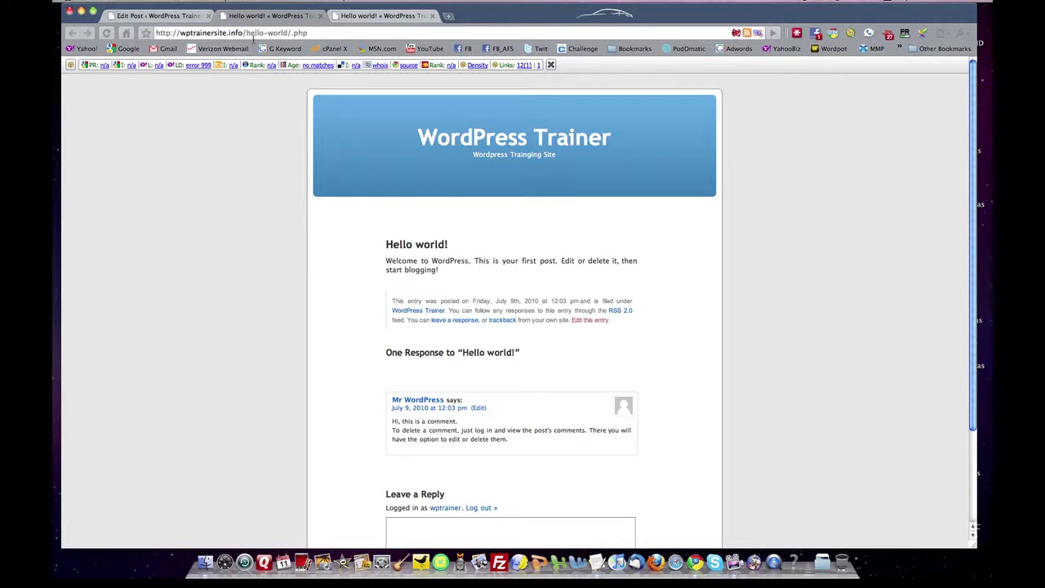
Step: Return to the post editor and reopen the permalink settings
left_click(132, 16)
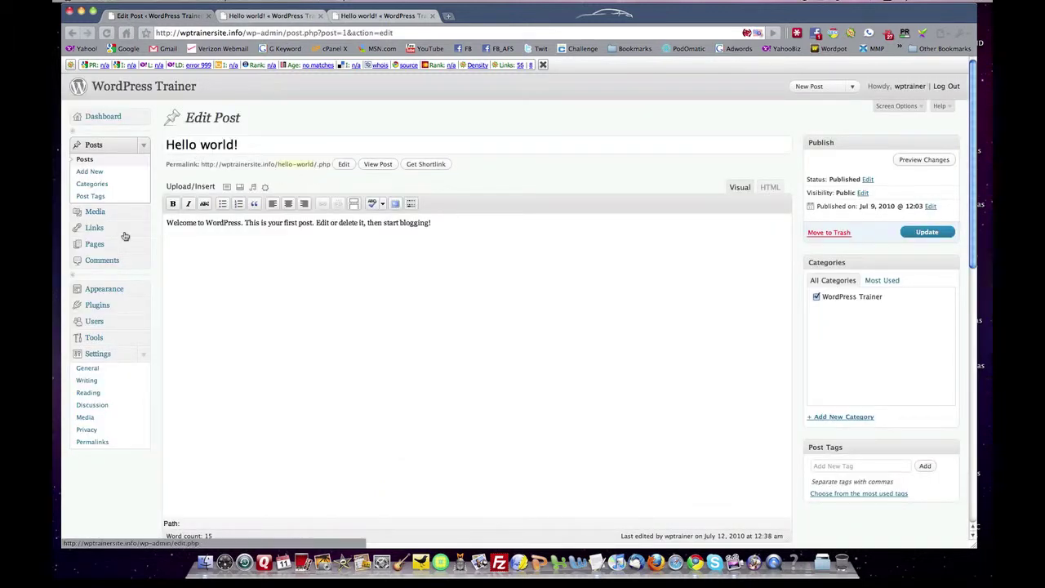
left_click(89, 443)
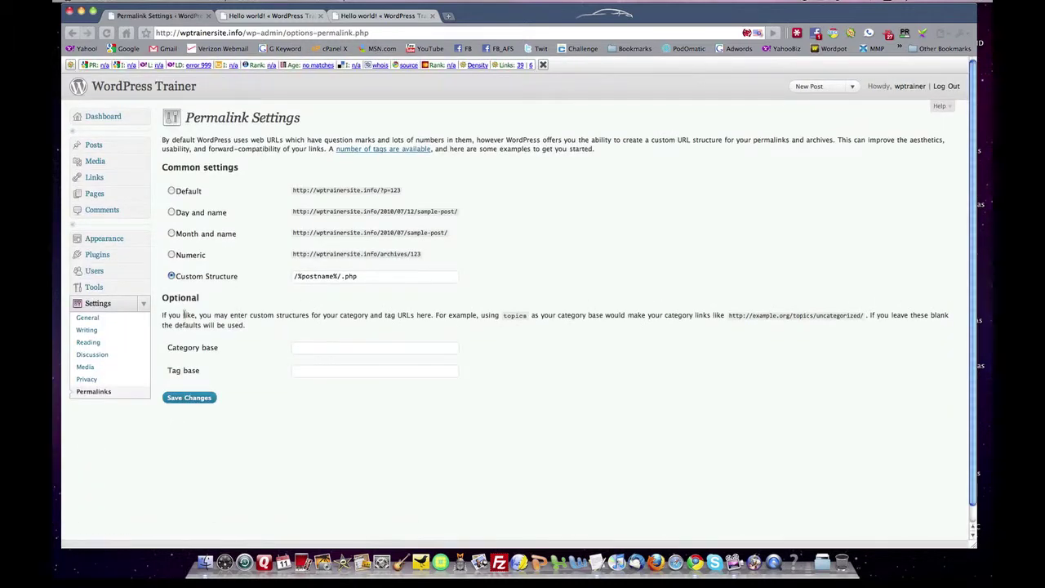